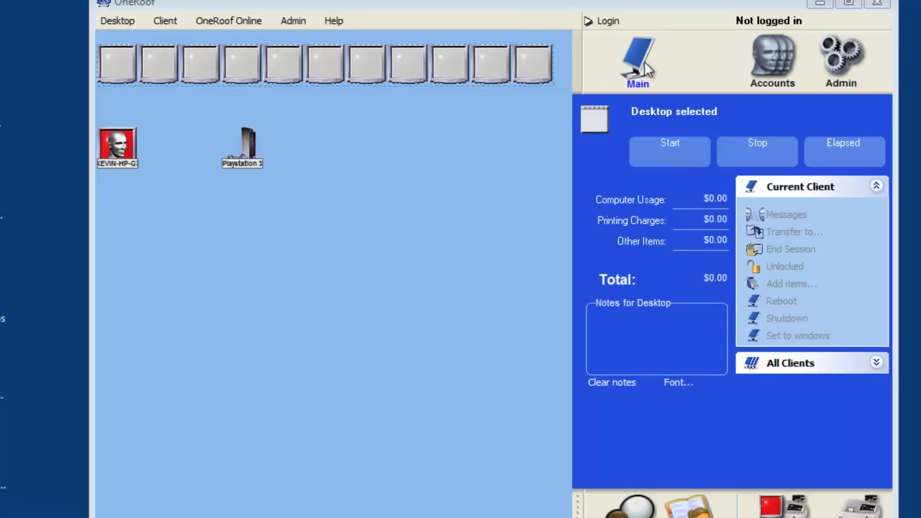
Step: Start logging in to the main control with the saved administrator account from the username dropdown
click(597, 20)
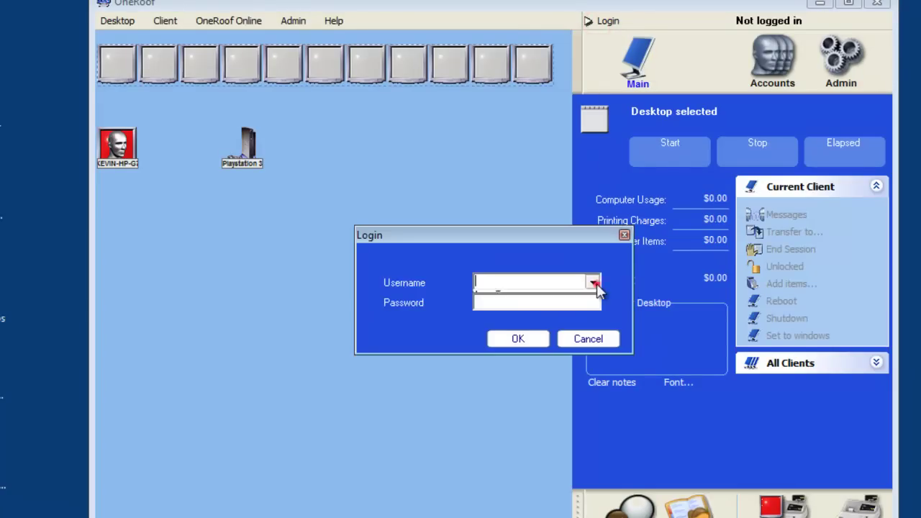
click(594, 282)
click(583, 295)
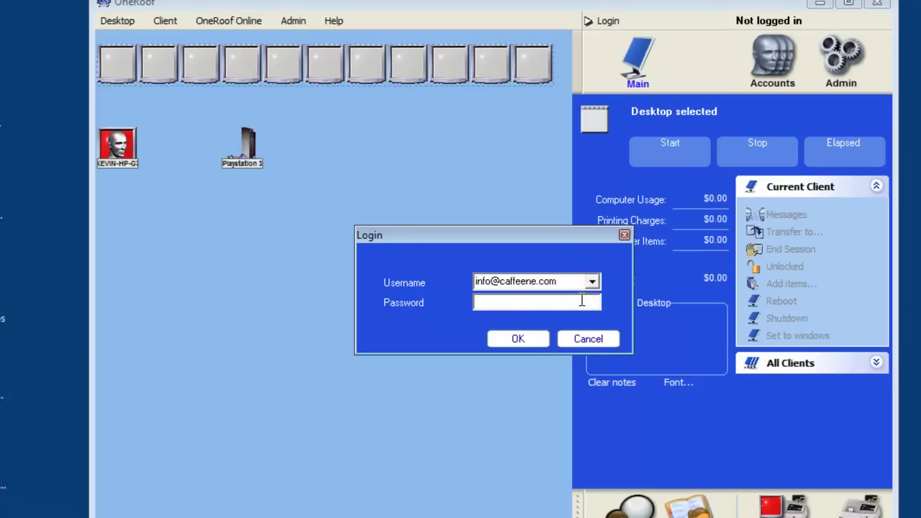
click(581, 301)
Step: Finish the admin login with the password, then open Admin > System Settings > Location Configuration
text(********)
click(537, 345)
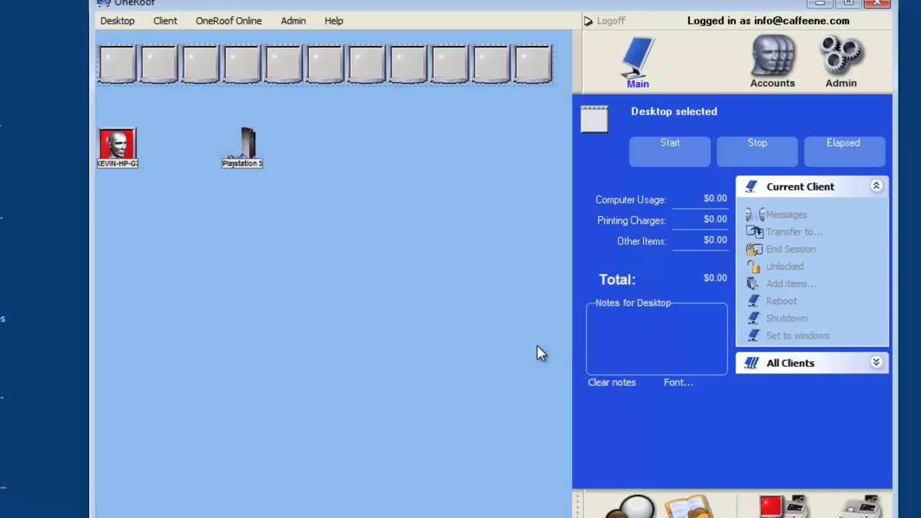
click(294, 21)
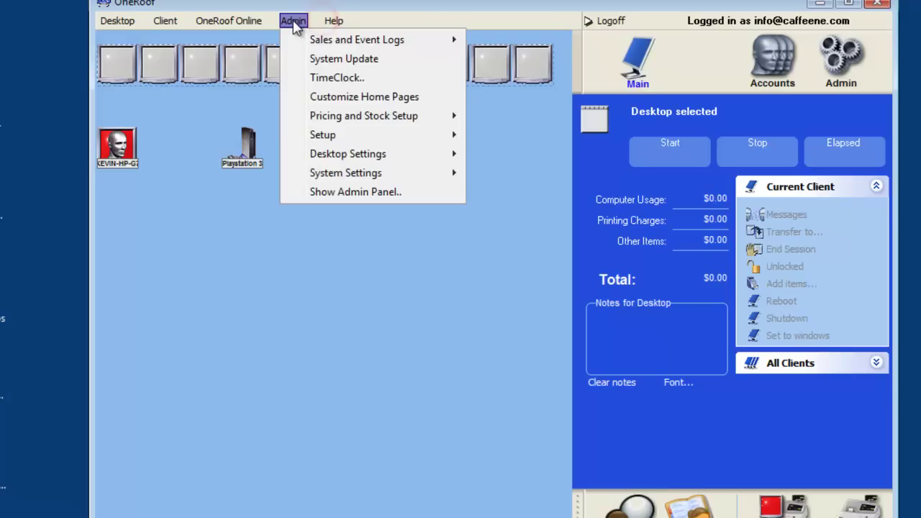
mouse_move(341, 175)
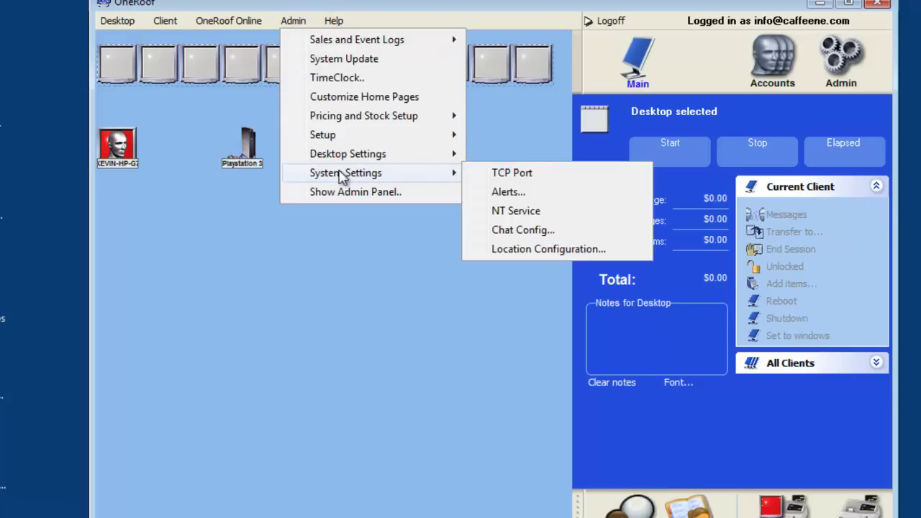
click(520, 248)
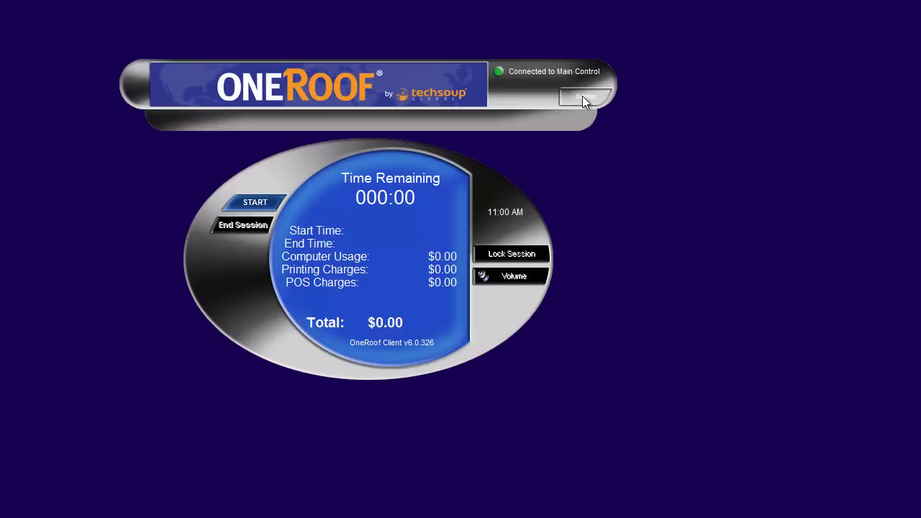
Step: Sign in to Administer workstation on the client with the admin e-mail and password
click(583, 98)
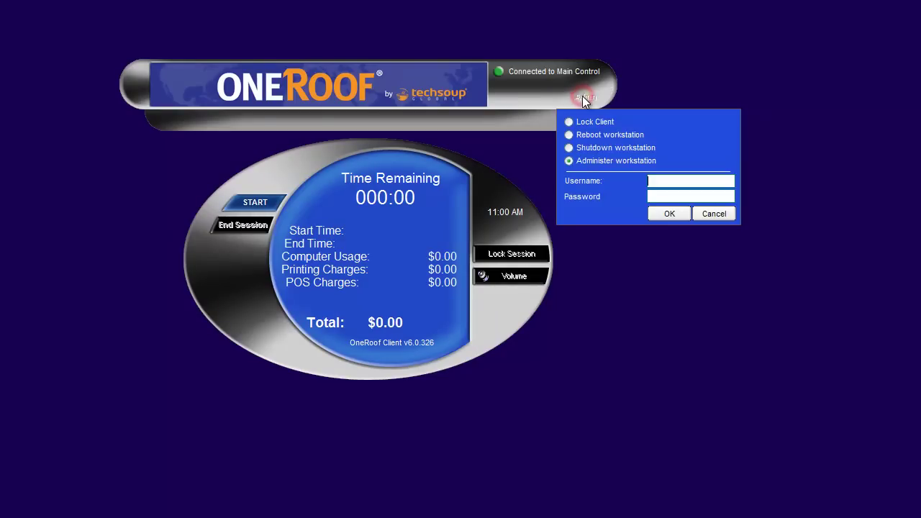
click(663, 196)
text(oooooooo)
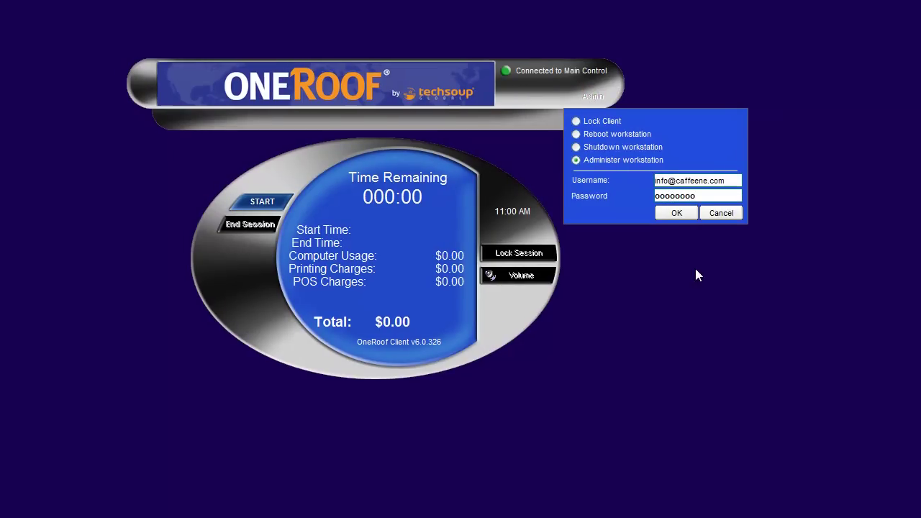
click(752, 207)
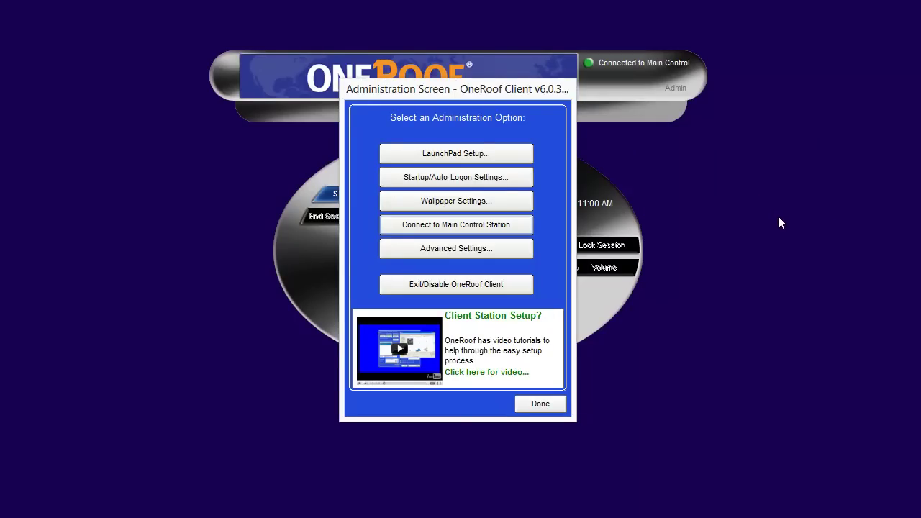
Step: Open LaunchPad Setup and view the Internet Explorer entry's settings
click(520, 155)
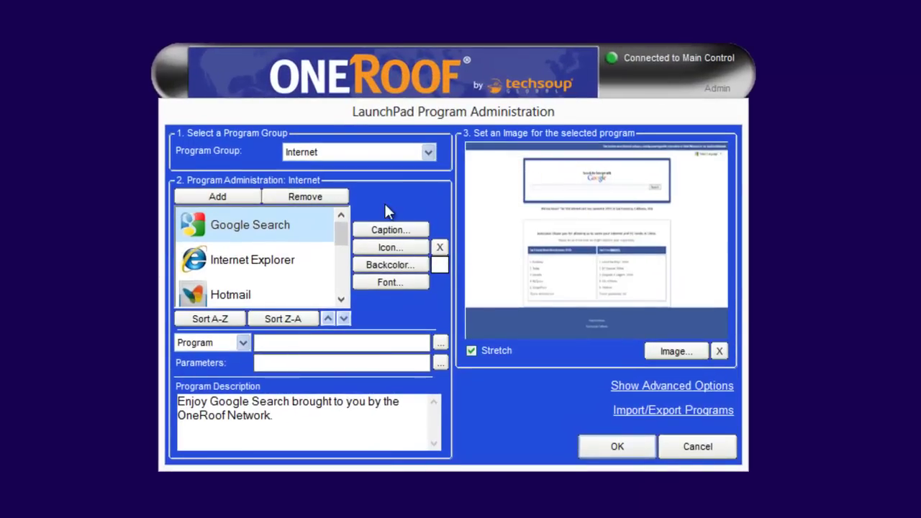
drag(345, 240, 356, 237)
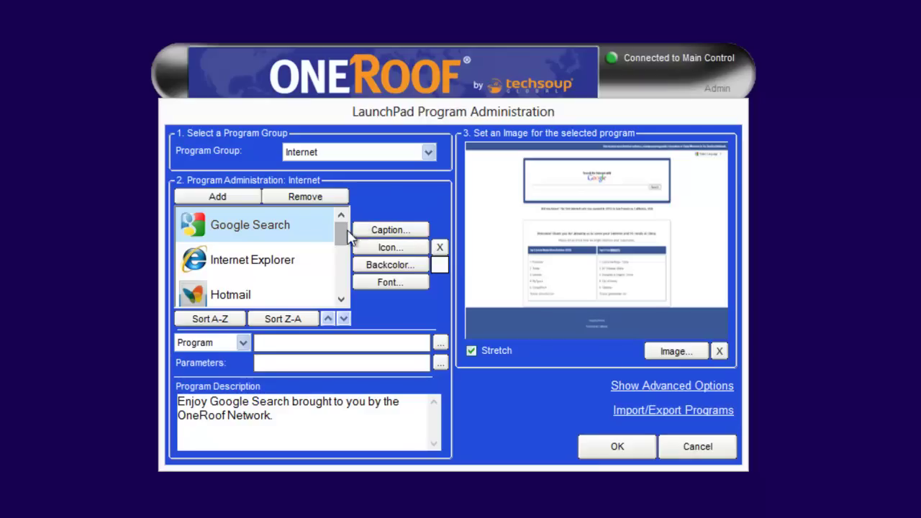
click(256, 265)
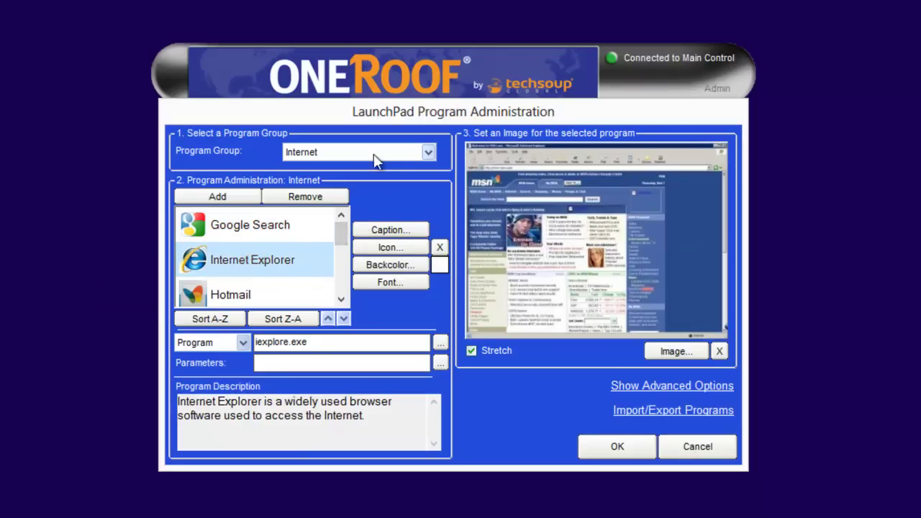
Step: Switch the Program Group to Games and scroll down its program list
click(428, 154)
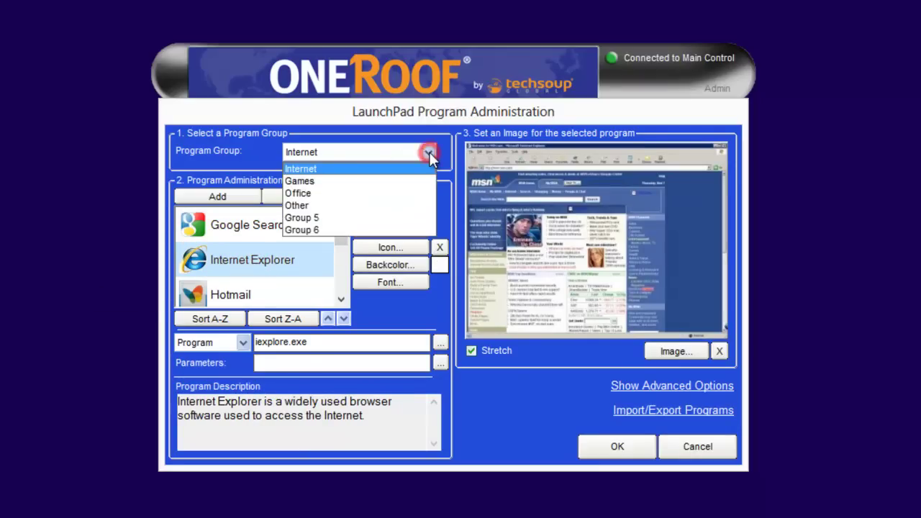
click(375, 184)
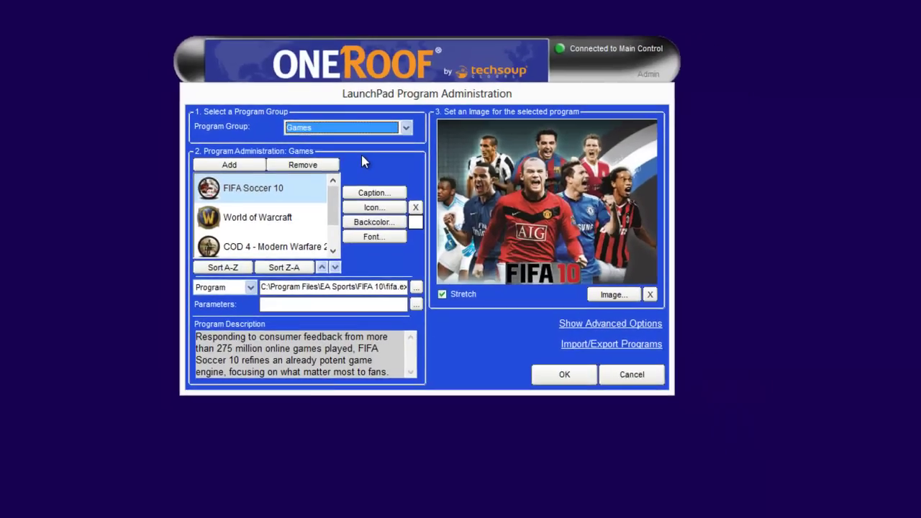
click(568, 324)
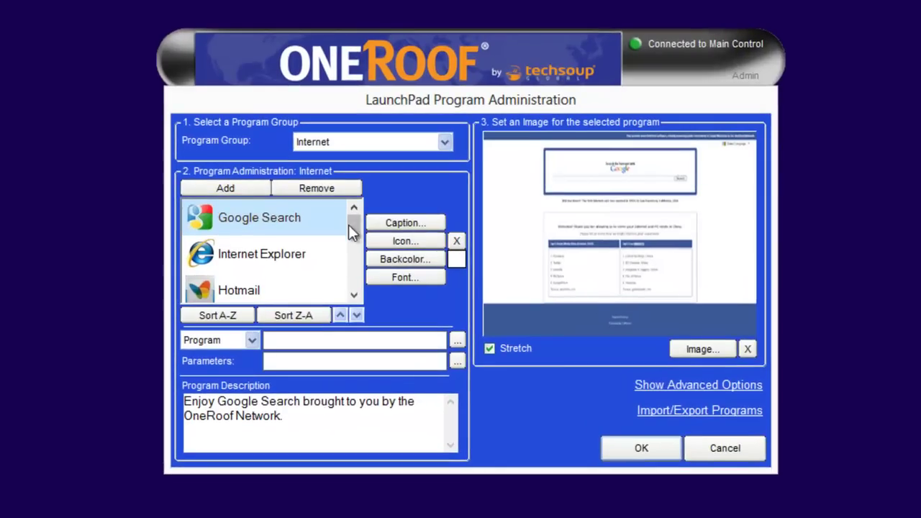
click(444, 142)
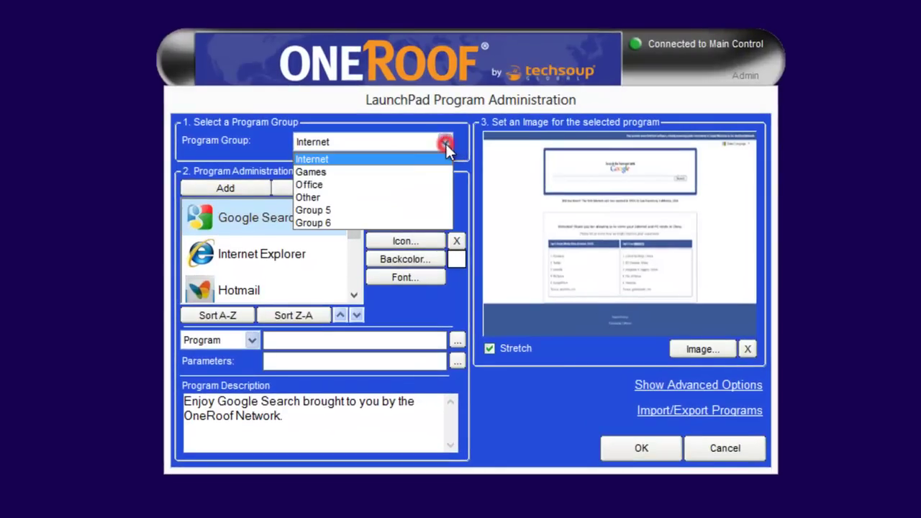
click(407, 172)
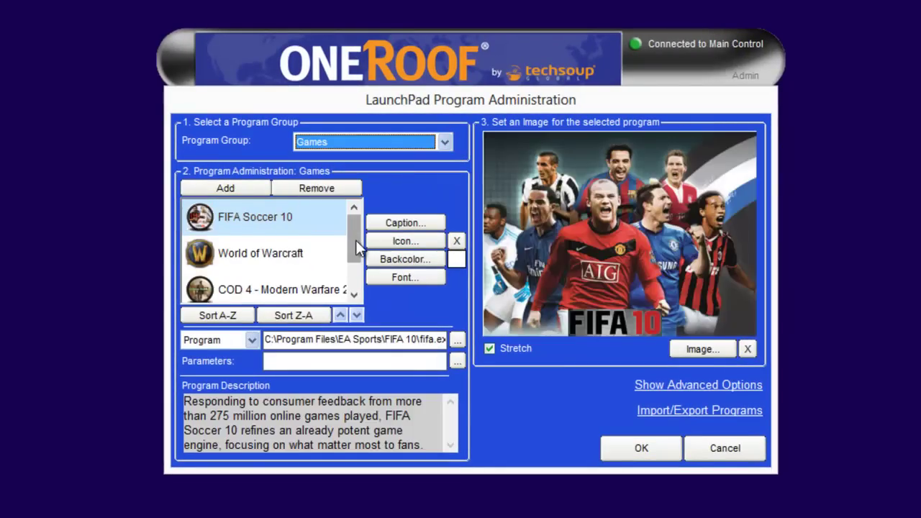
drag(355, 240, 354, 266)
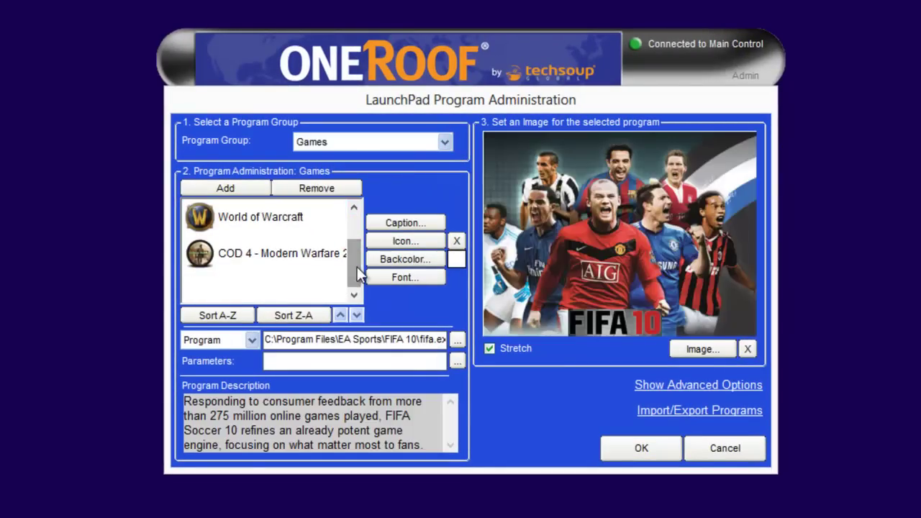
Step: Add a new Games entry captioned 'Civilization 5 Gods & Kings'
click(243, 187)
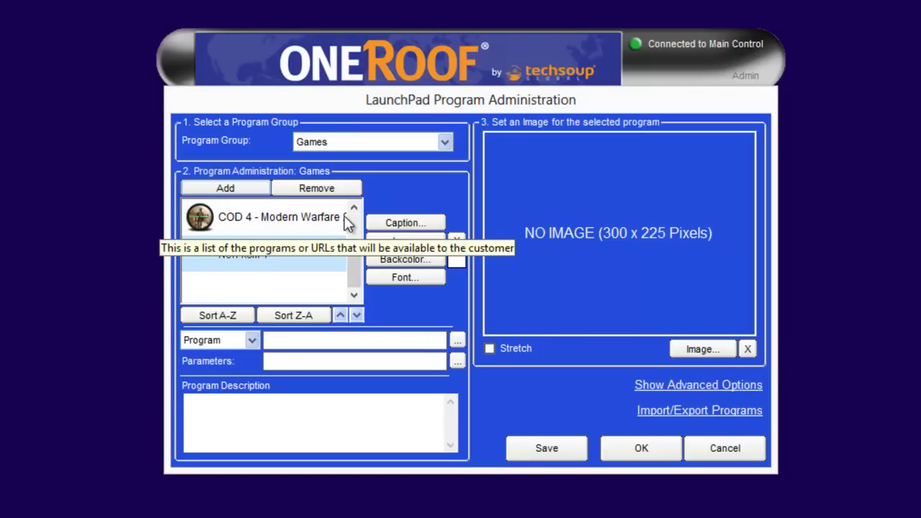
click(396, 223)
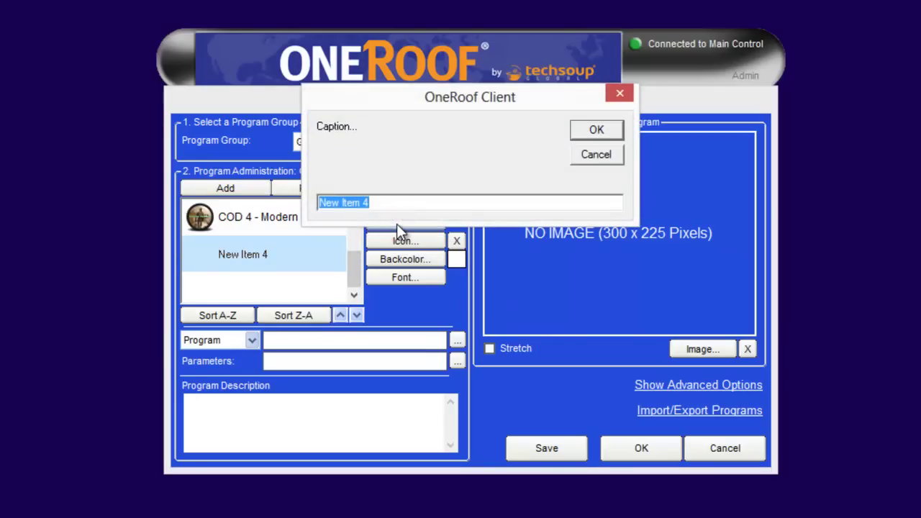
text(Civili)
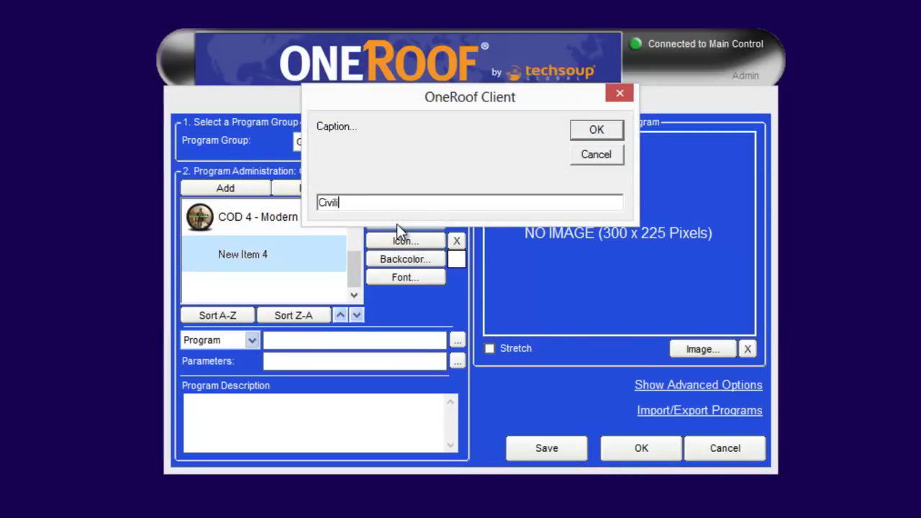
text(zation 5 Gods & Kings)
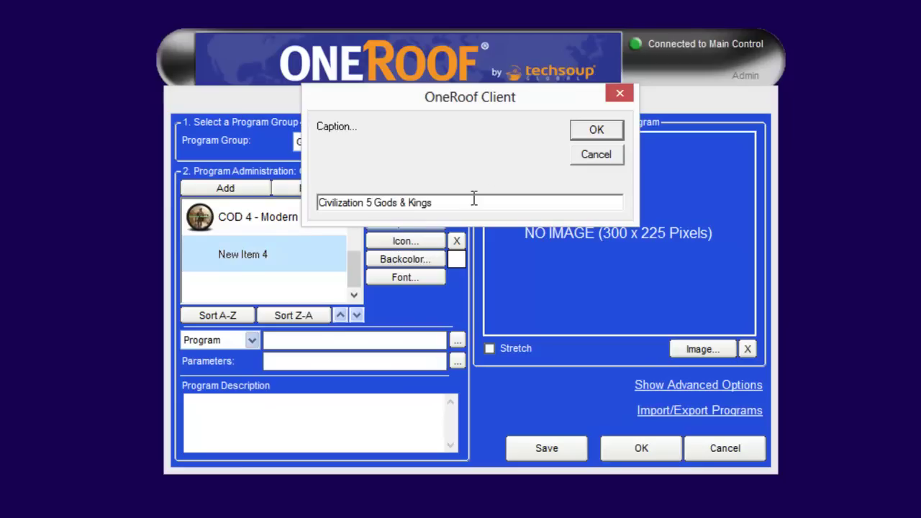
click(594, 131)
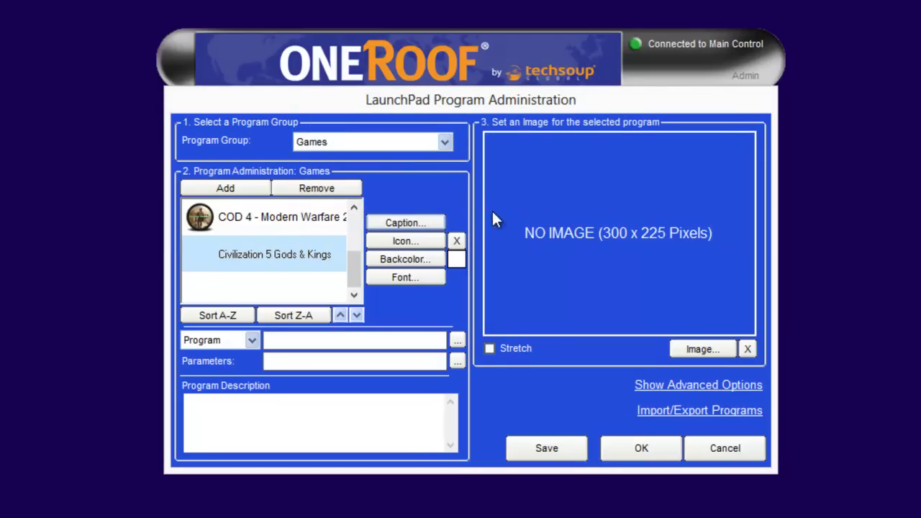
Step: Set the entry's icon from the CivilizationV application in the Sid Meier's Civilization V folder
click(416, 242)
click(173, 226)
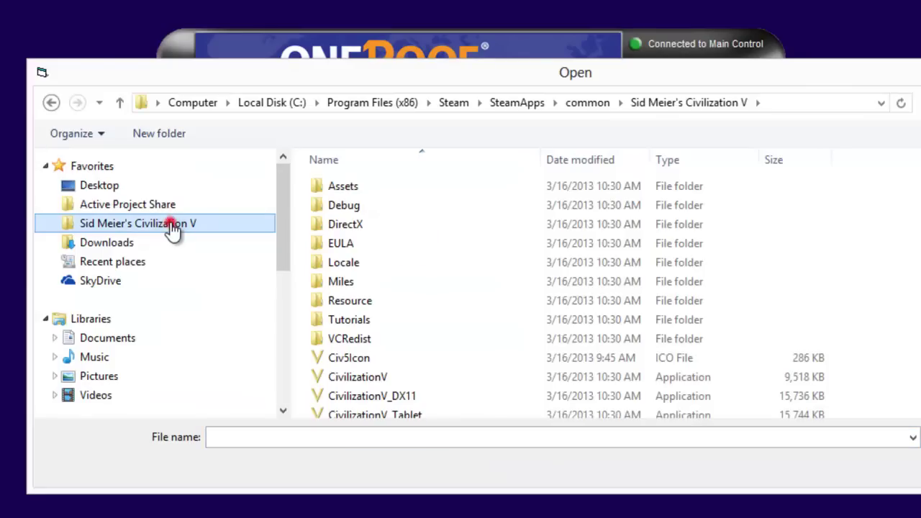
double_click(345, 358)
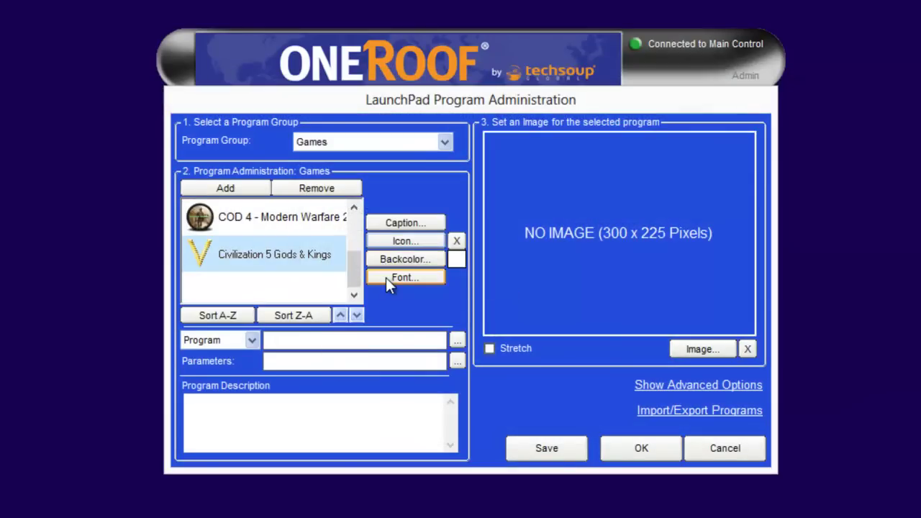
Step: Make the entry's caption font Bold
click(385, 277)
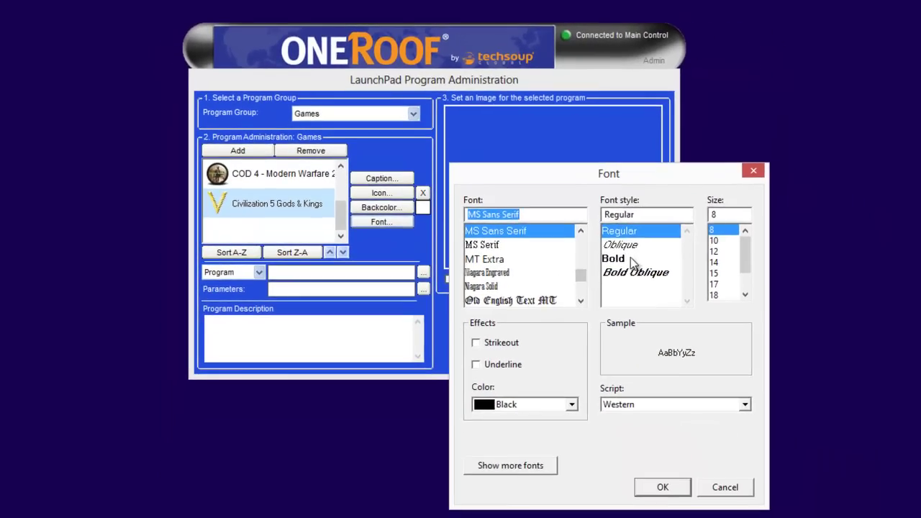
click(644, 282)
click(662, 488)
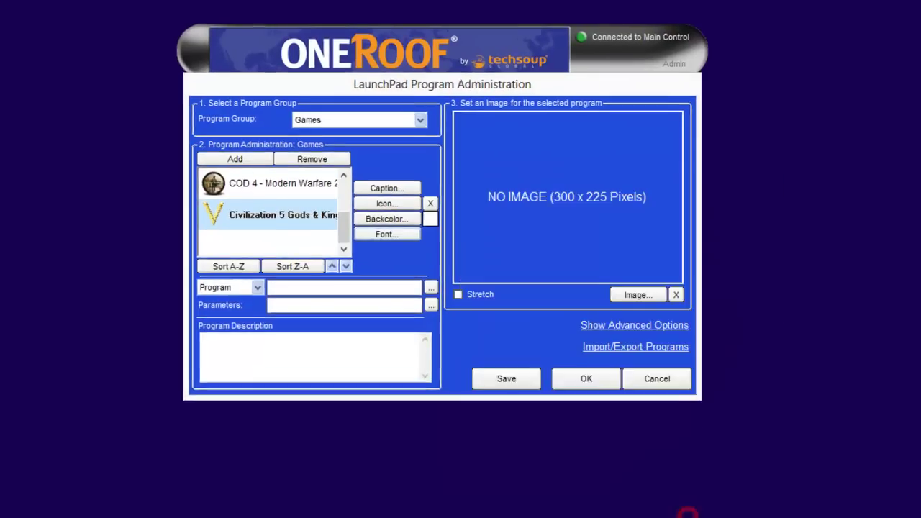
Step: Keep the type as Program and set its path to the CivilizationV application in Steam
click(248, 340)
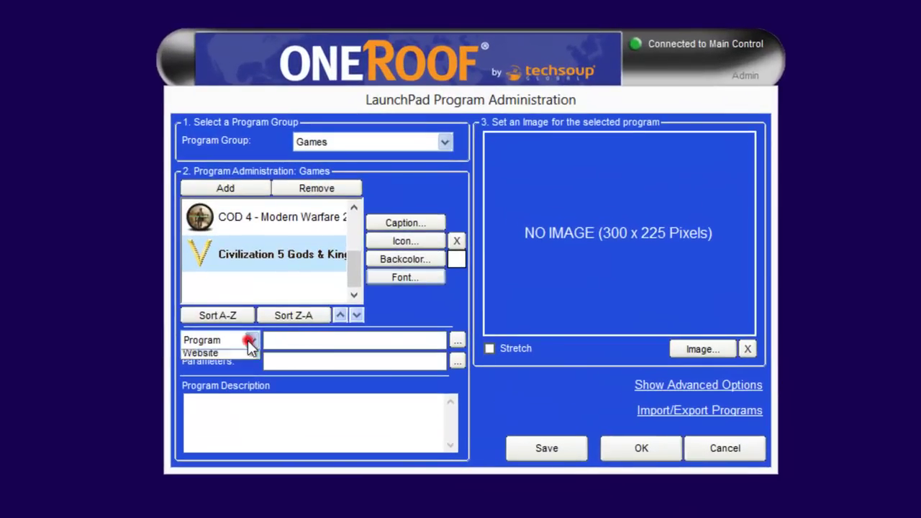
click(232, 353)
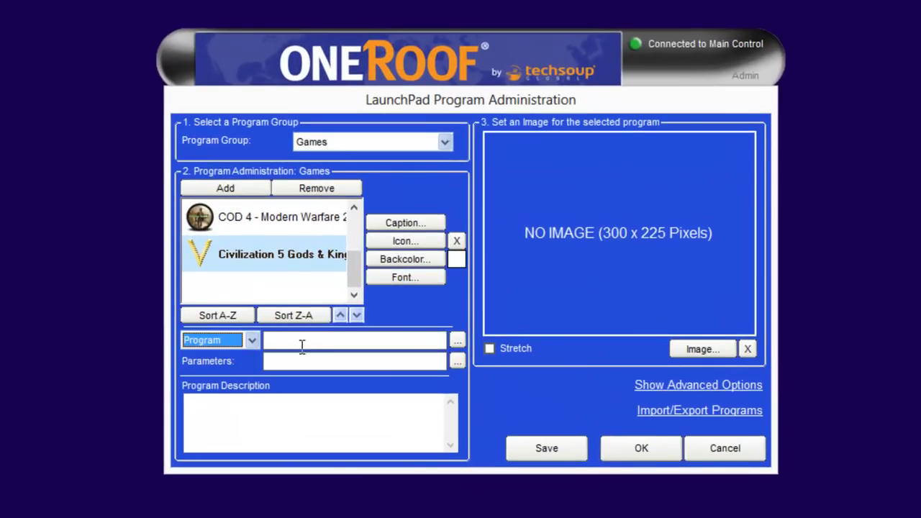
click(458, 343)
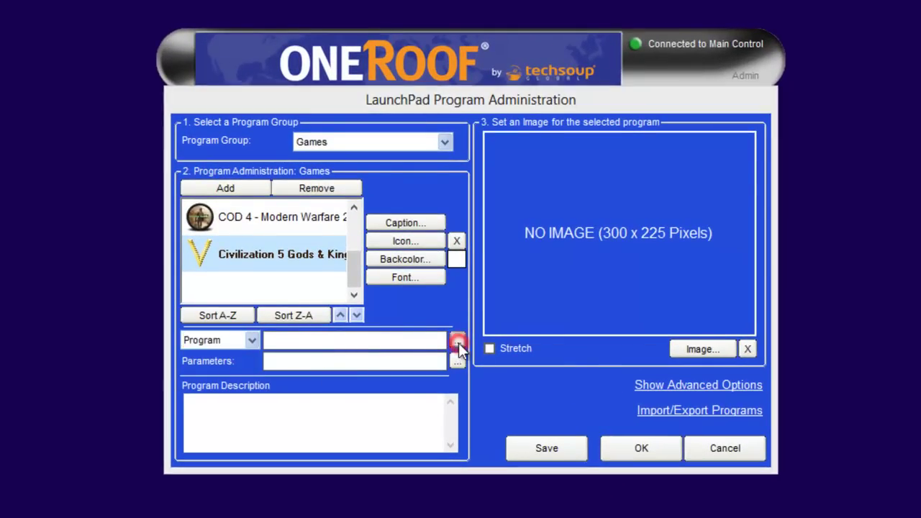
click(442, 355)
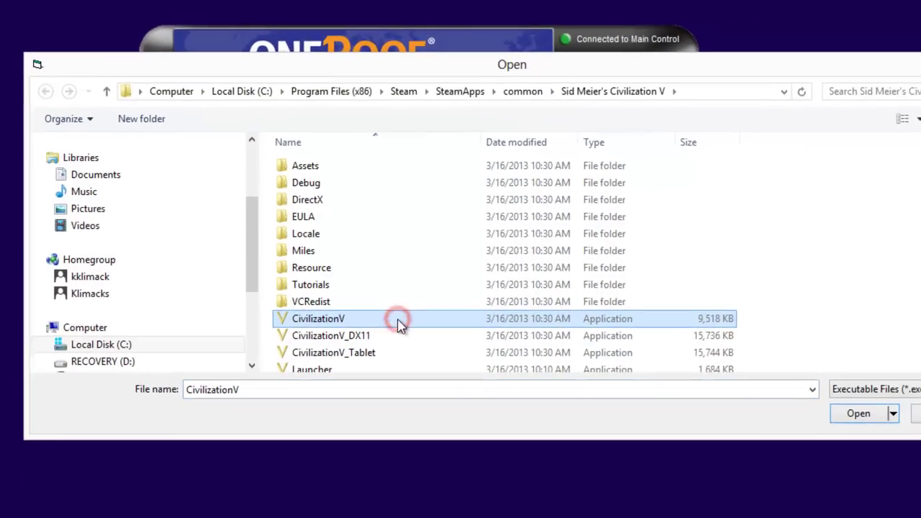
click(845, 407)
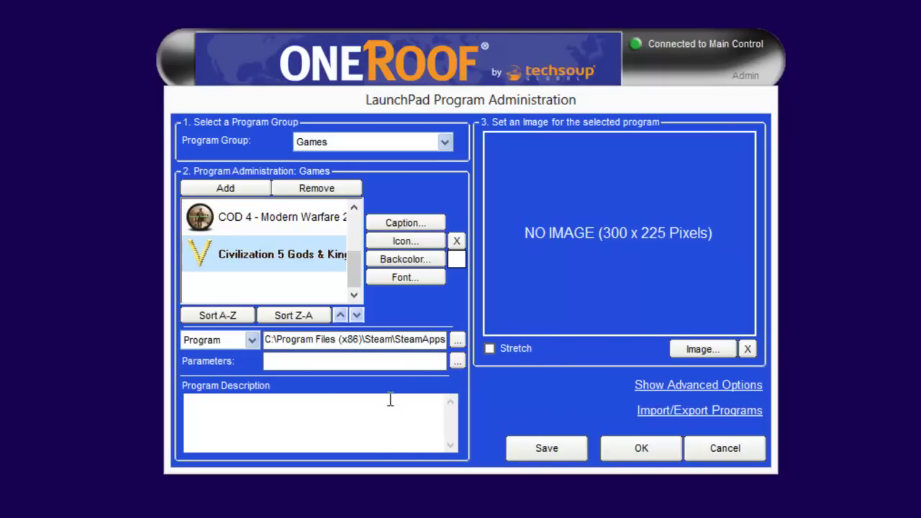
Step: Enter the description 'Gods & Kings is the first official expansion pack to the hit Civilization 5.' and add the Gods & Kings cover image
click(370, 409)
text(God)
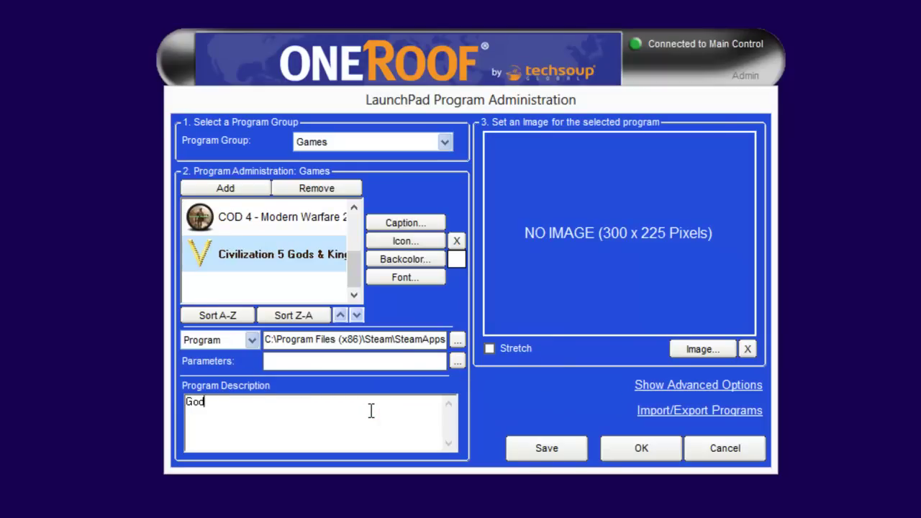
text(s & Kings is the first official expansion pack to the hi)
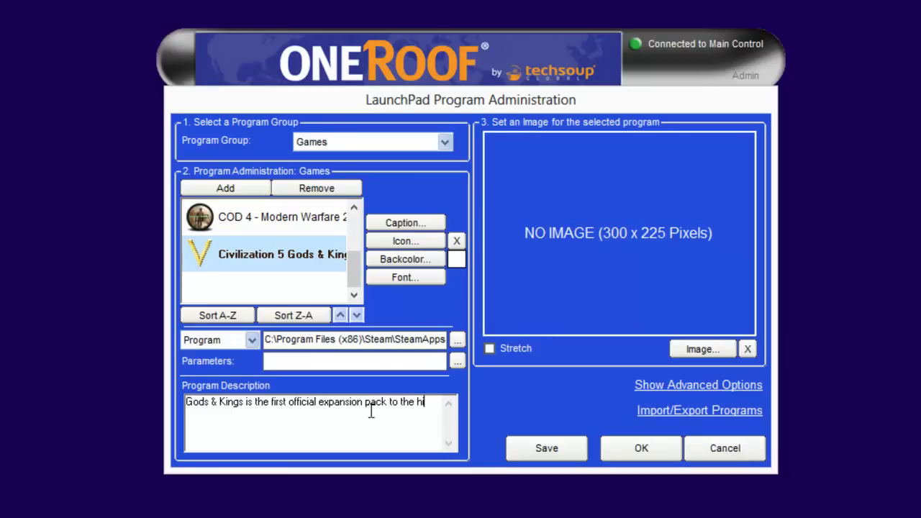
text(t Civilization 5.)
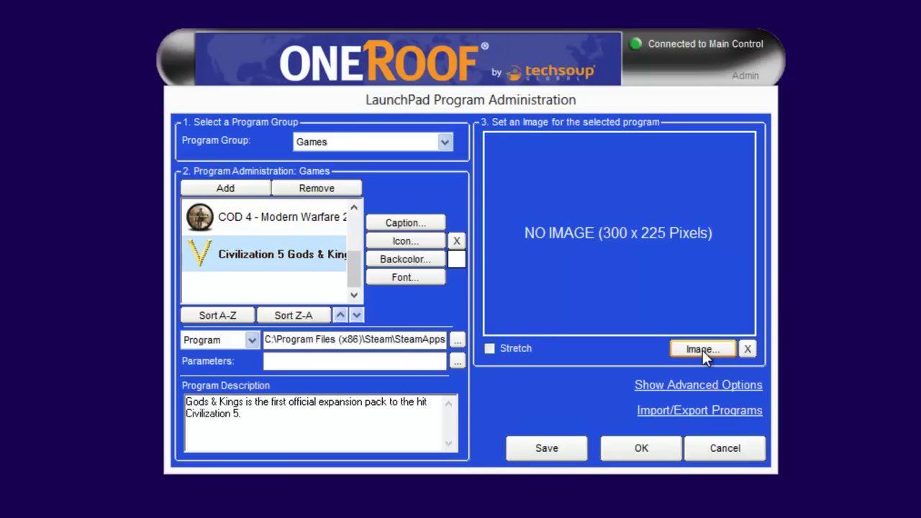
click(701, 350)
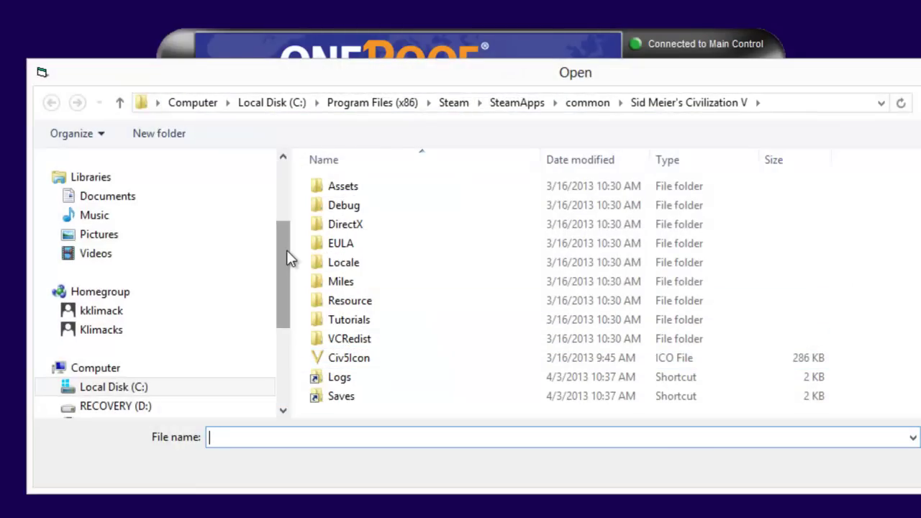
click(97, 328)
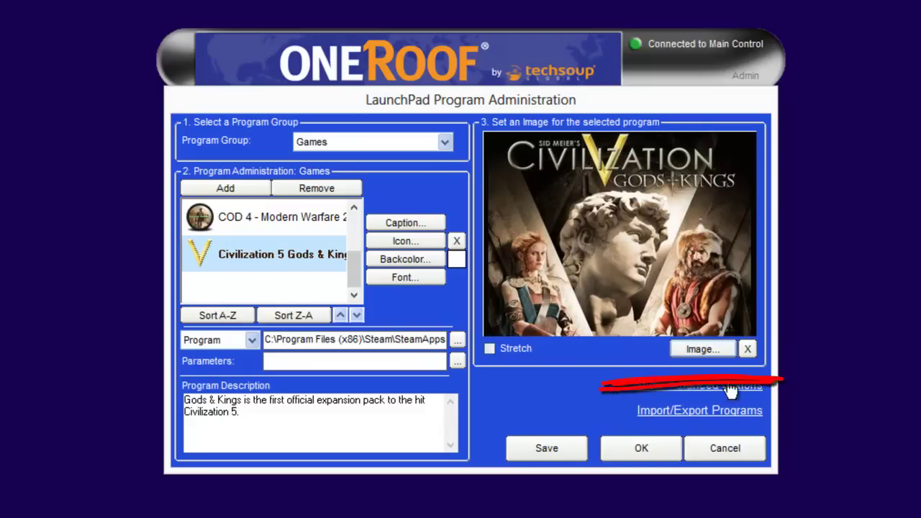
Step: Save the Civilization 5 Gods & Kings entry settings
click(564, 452)
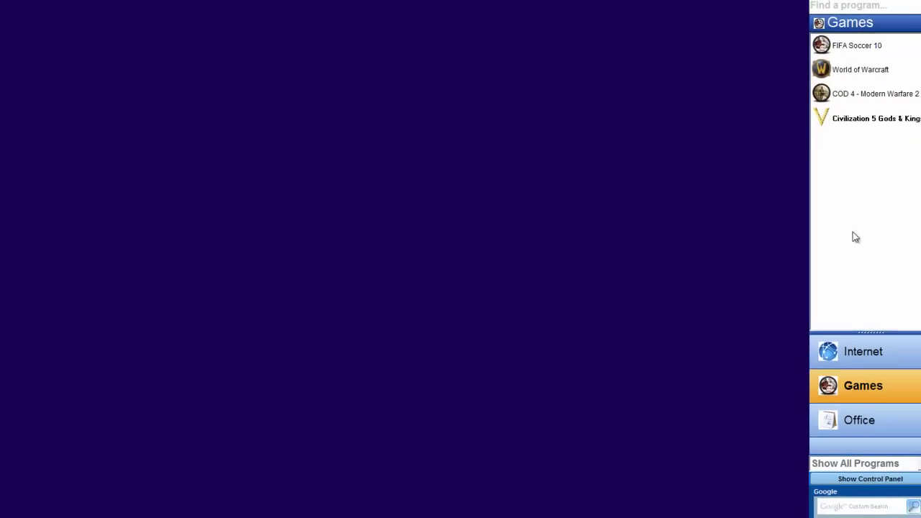
Step: Reopen program administration on the Games group and try Sort A-Z, then Sort Z-A
click(805, 59)
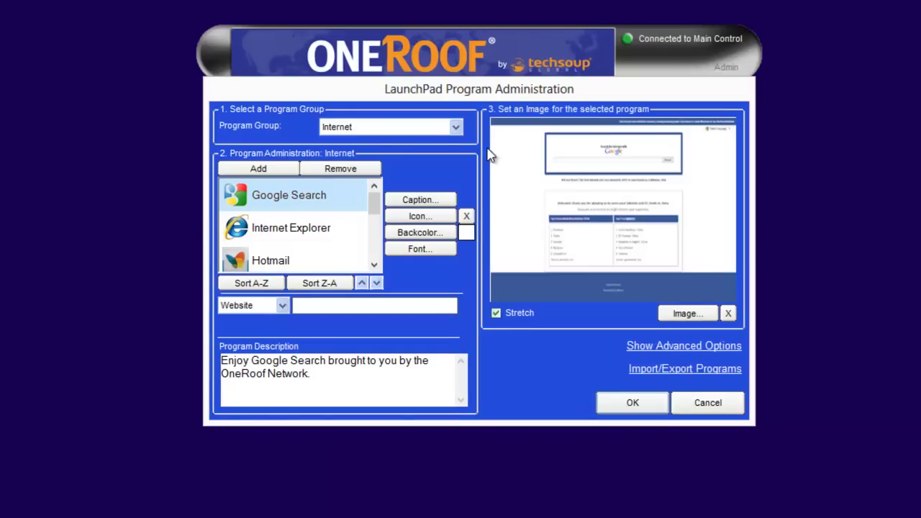
click(458, 127)
click(416, 151)
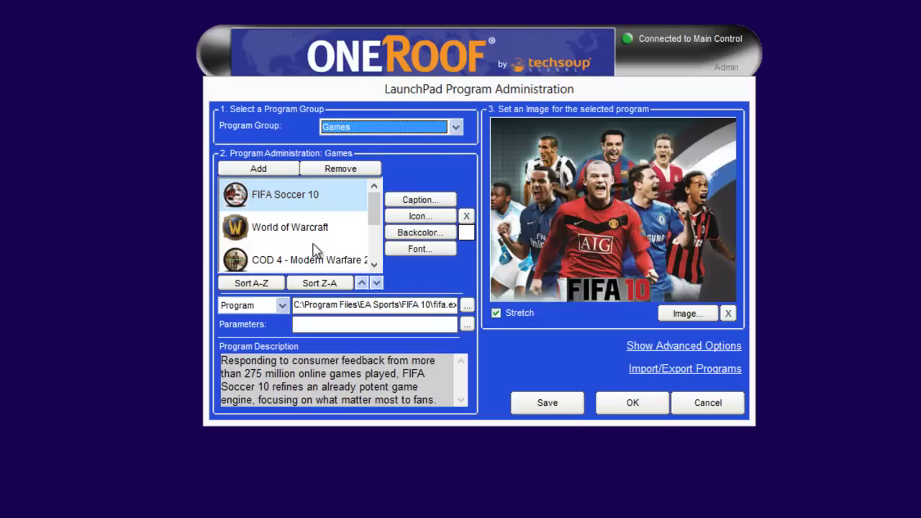
click(271, 285)
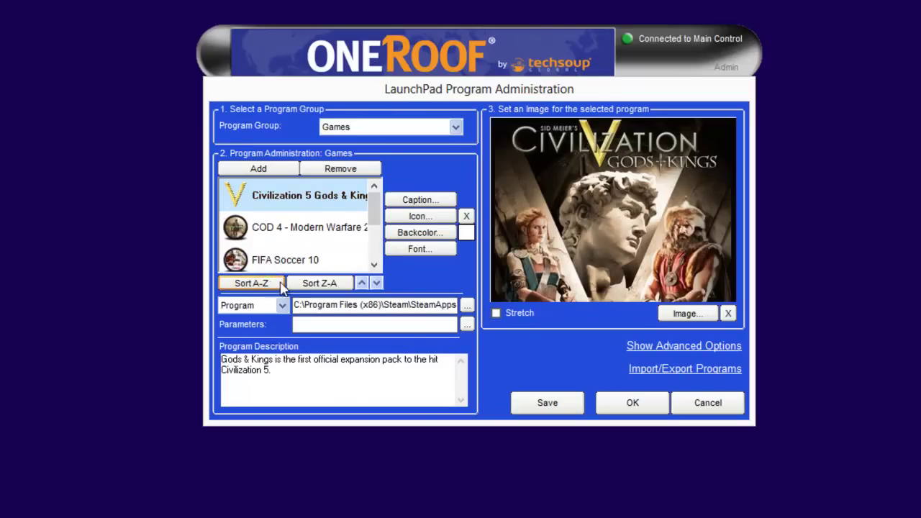
click(309, 285)
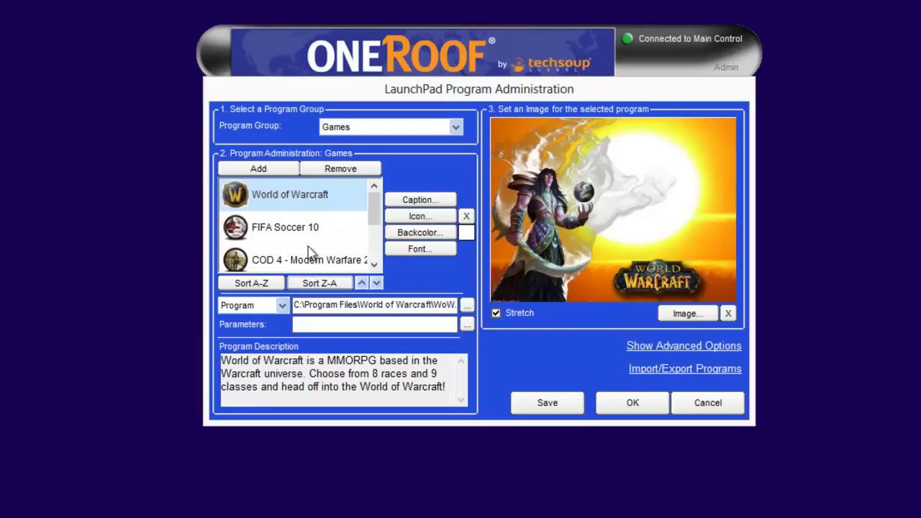
Step: Move Civilization 5 Gods & Kings up three places, past COD 4 and FIFA Soccer 10
scroll(374, 207, down, 2)
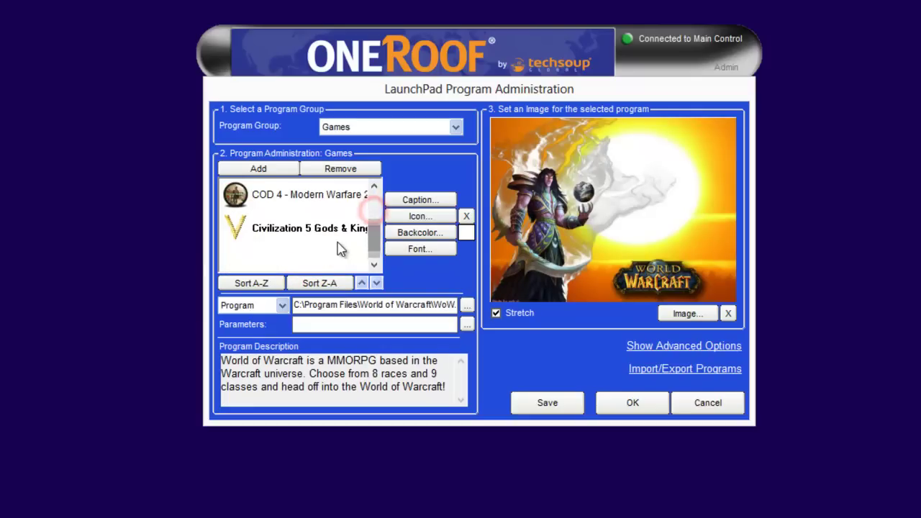
click(333, 237)
click(361, 283)
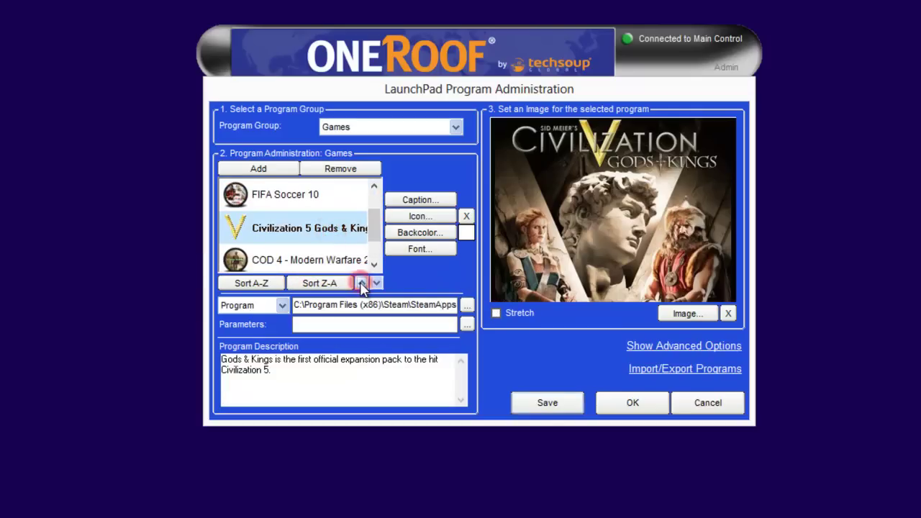
click(361, 282)
click(362, 283)
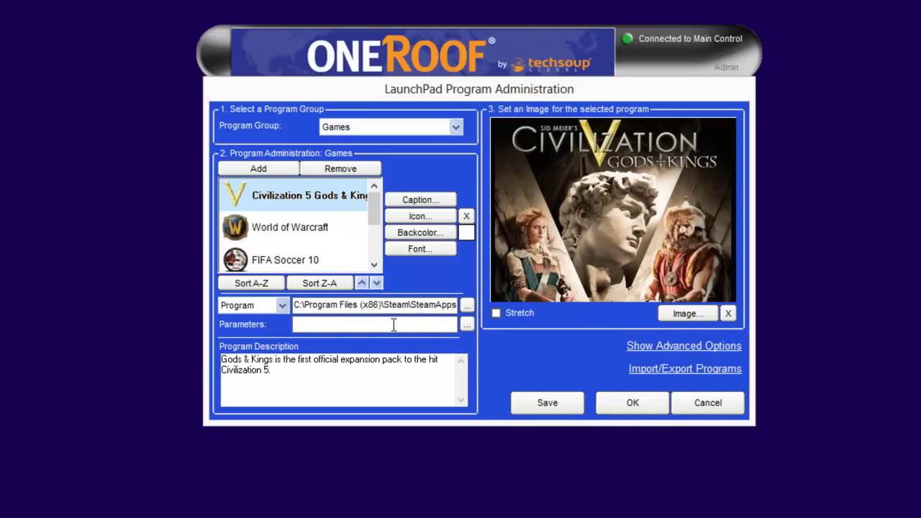
Step: Save the new order of games in the Games group
click(551, 403)
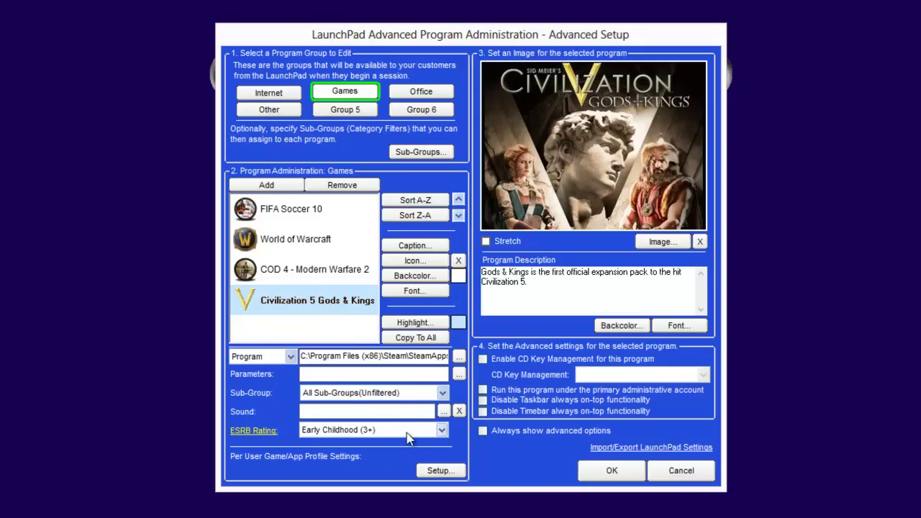
Step: Rate Civilization 5 Gods & Kings Teen (13+), disable taskbar and timebar always-on-top, and save
click(443, 431)
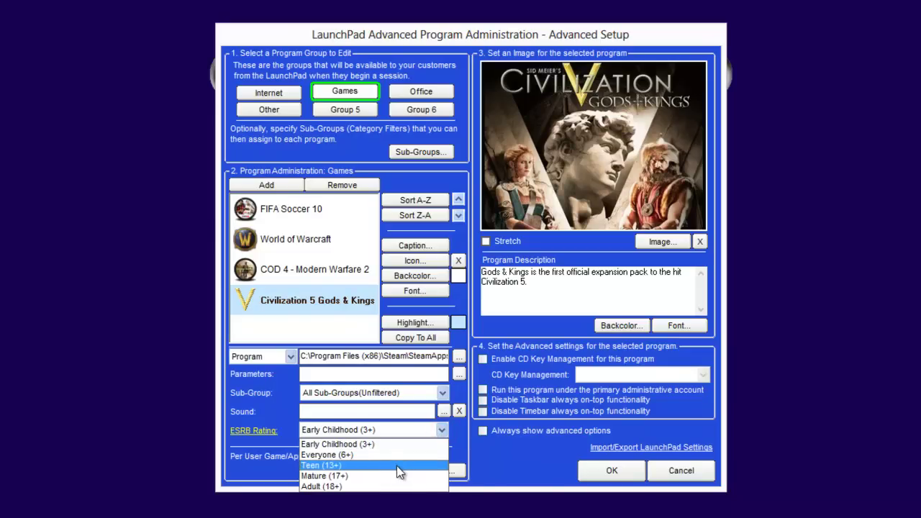
click(396, 465)
click(482, 400)
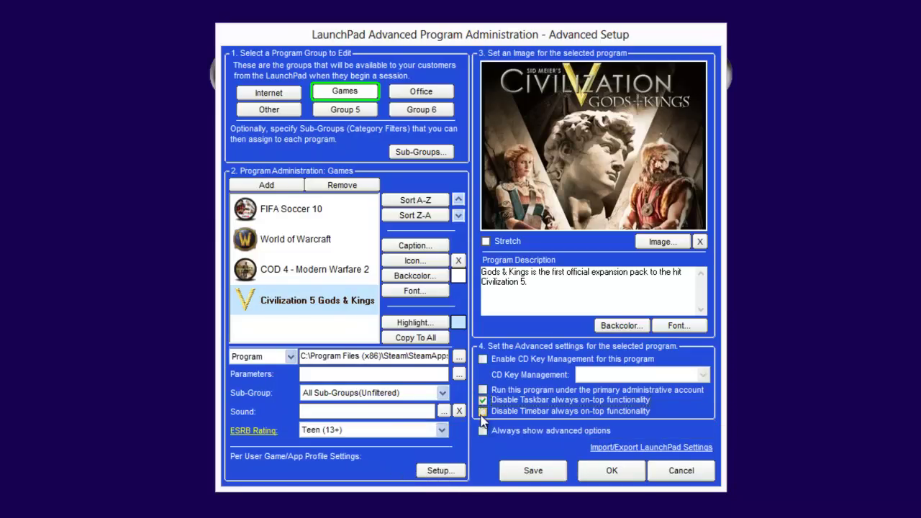
click(483, 412)
click(540, 479)
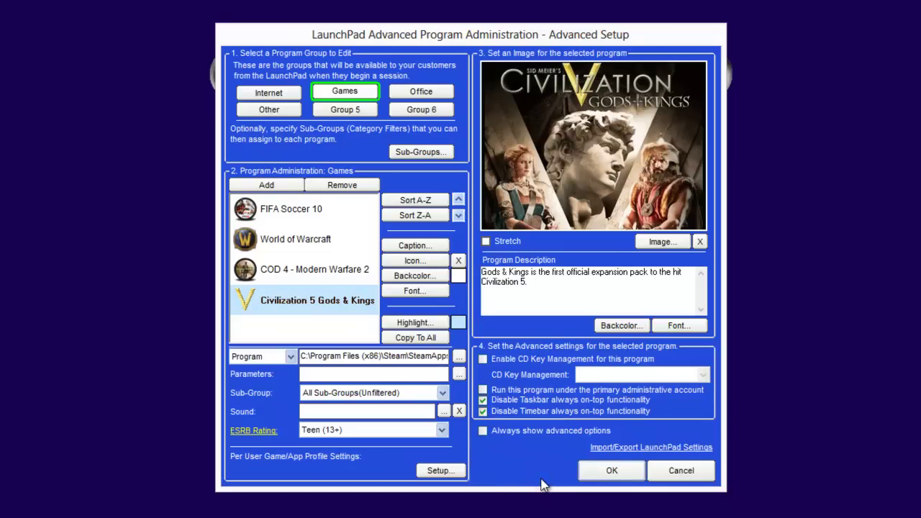
Step: Close Advanced Setup and bring up the session control panel showing time remaining
click(610, 469)
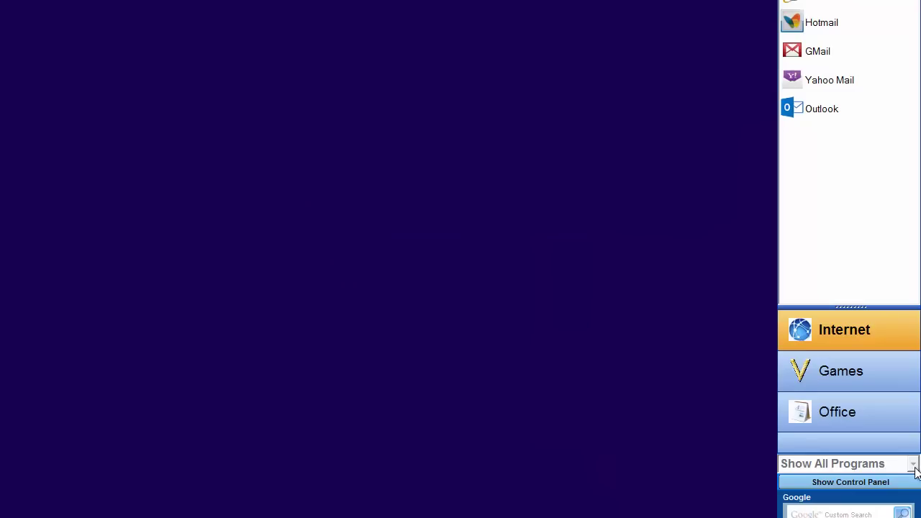
click(890, 485)
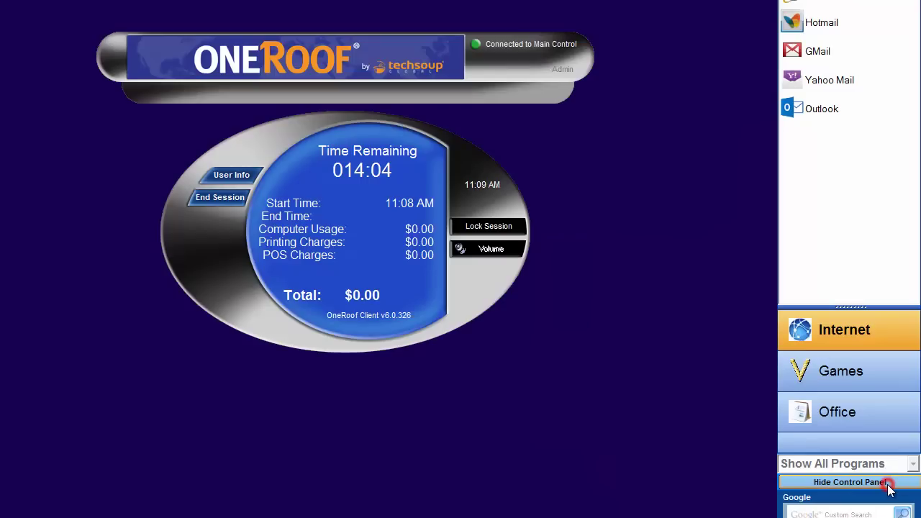